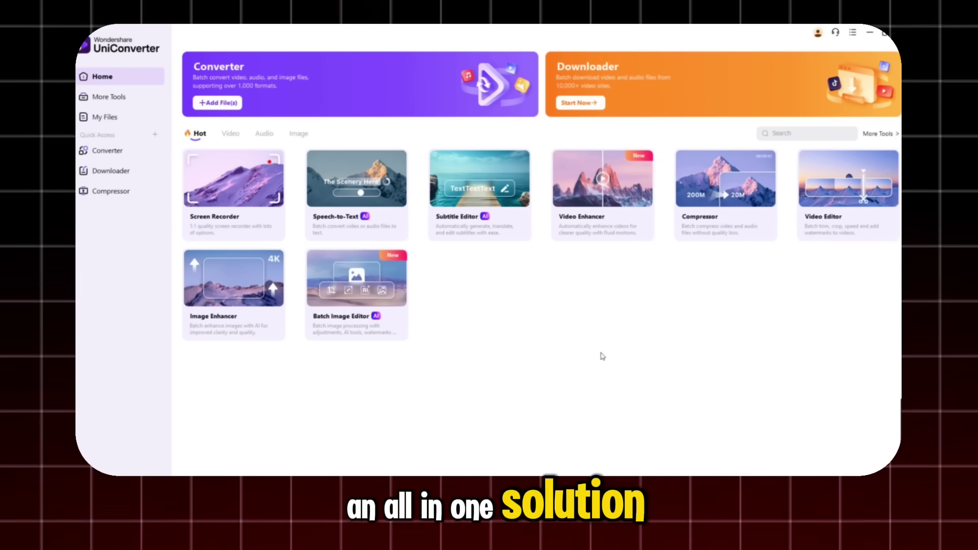
Browse the Video, Image and Hot tool categories, ending on the Audio tools list
{"action": "left_click", "coordinate": [232, 134]}
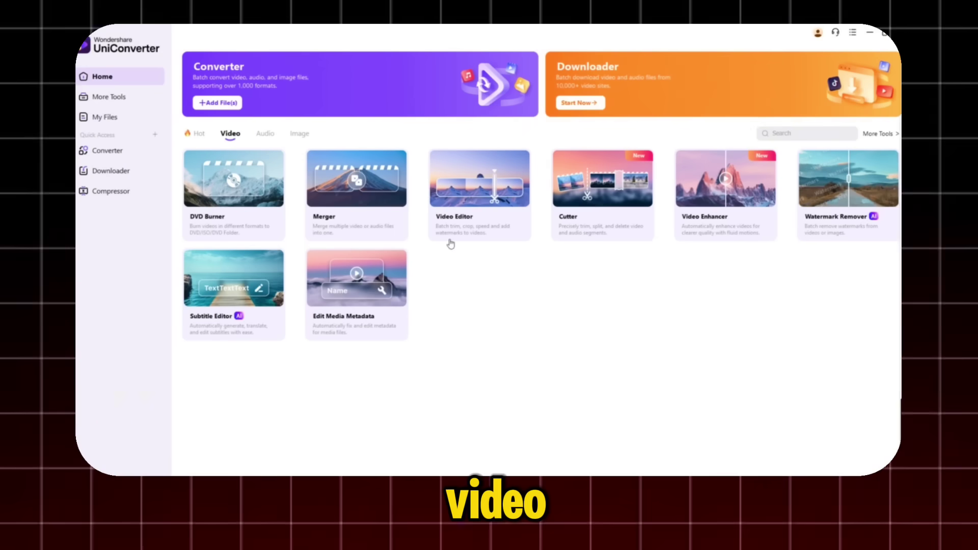
{"action": "left_click", "coordinate": [305, 135]}
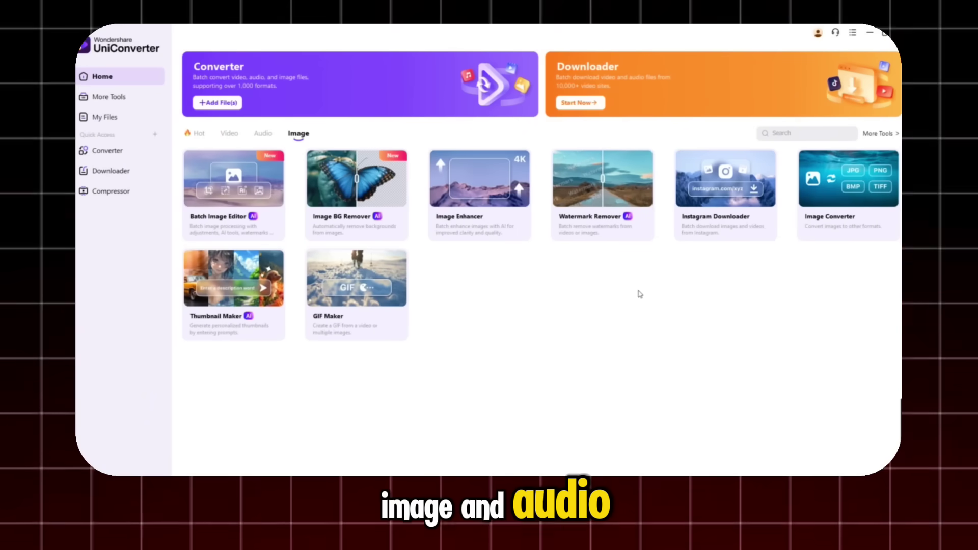
{"action": "left_click", "coordinate": [263, 134]}
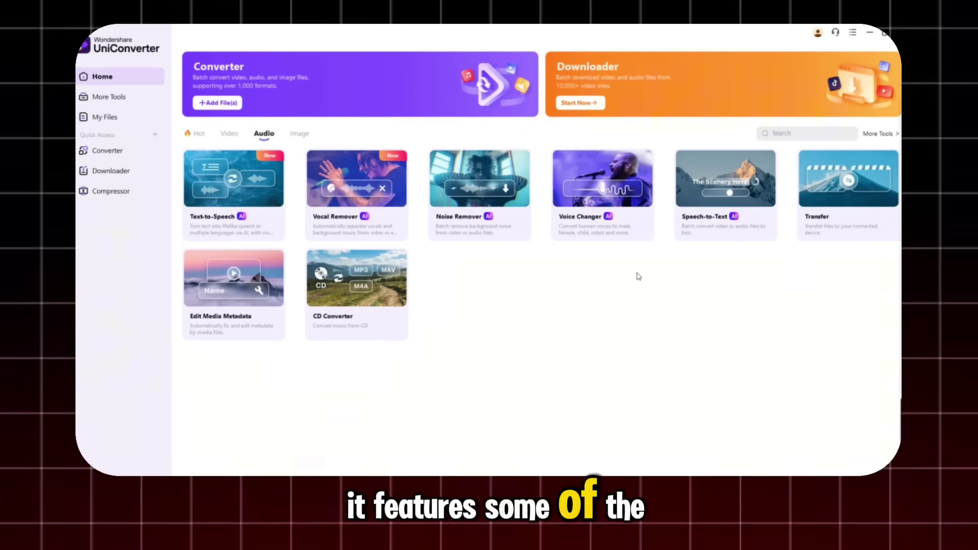
{"action": "left_click", "coordinate": [199, 136]}
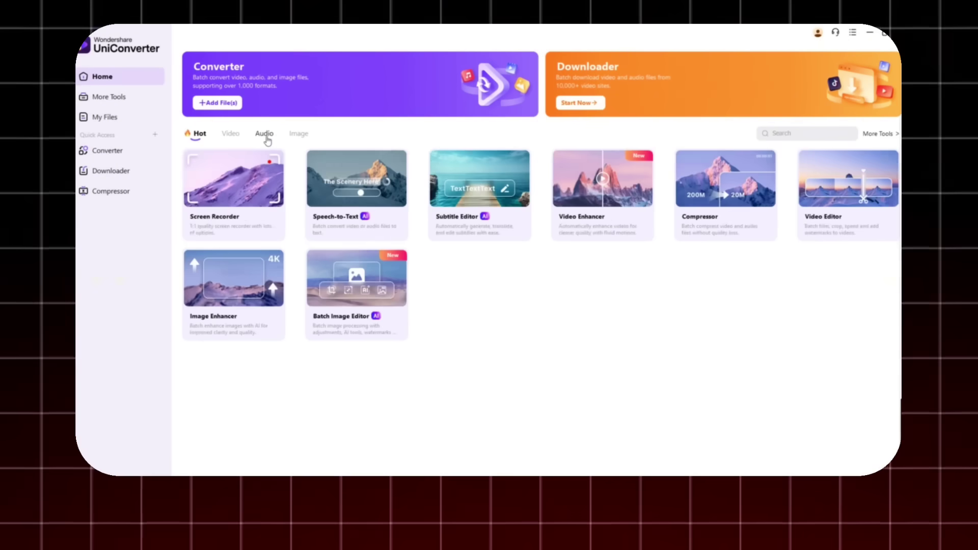
{"action": "left_click", "coordinate": [269, 134]}
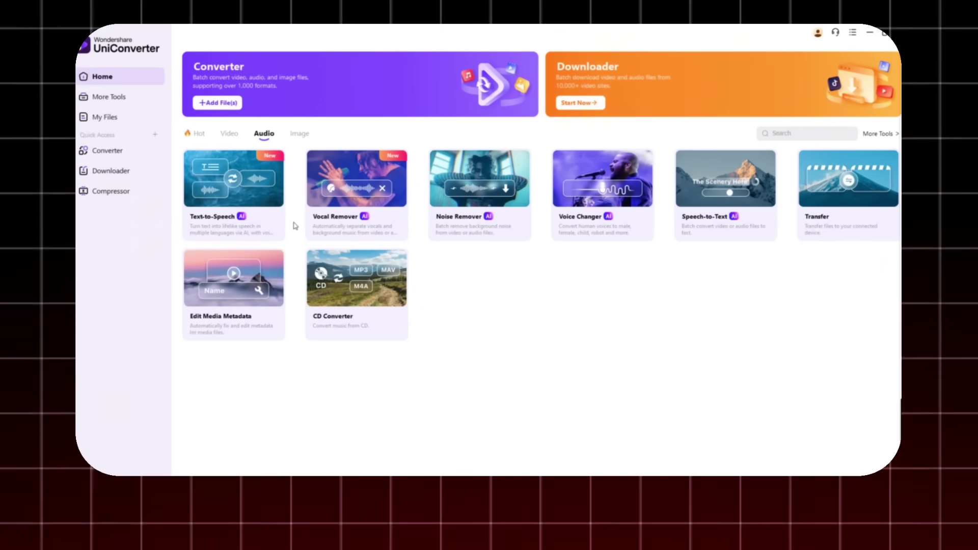
Open Text-to-Speech and scroll through its English voice library
{"action": "left_click", "coordinate": [257, 198]}
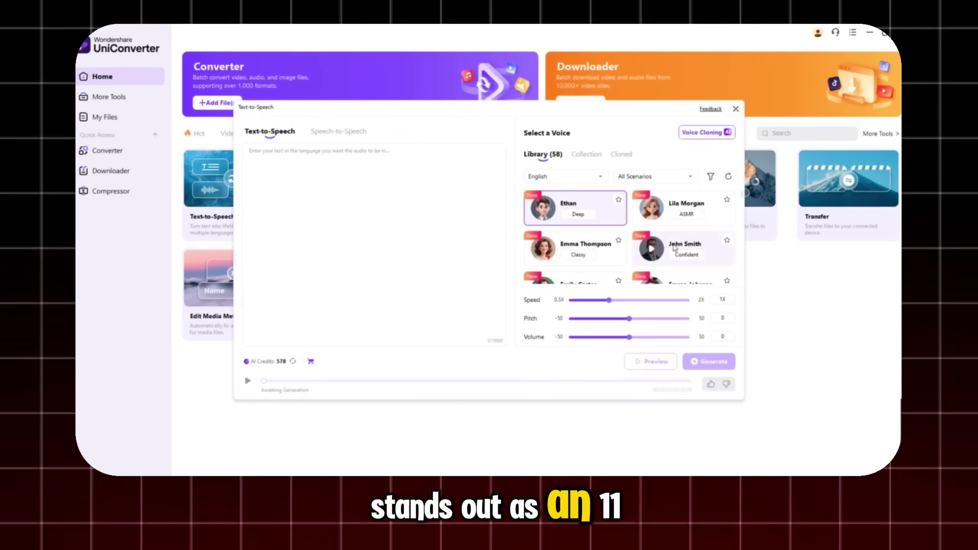
{"action": "mouse_move", "coordinate": [683, 207]}
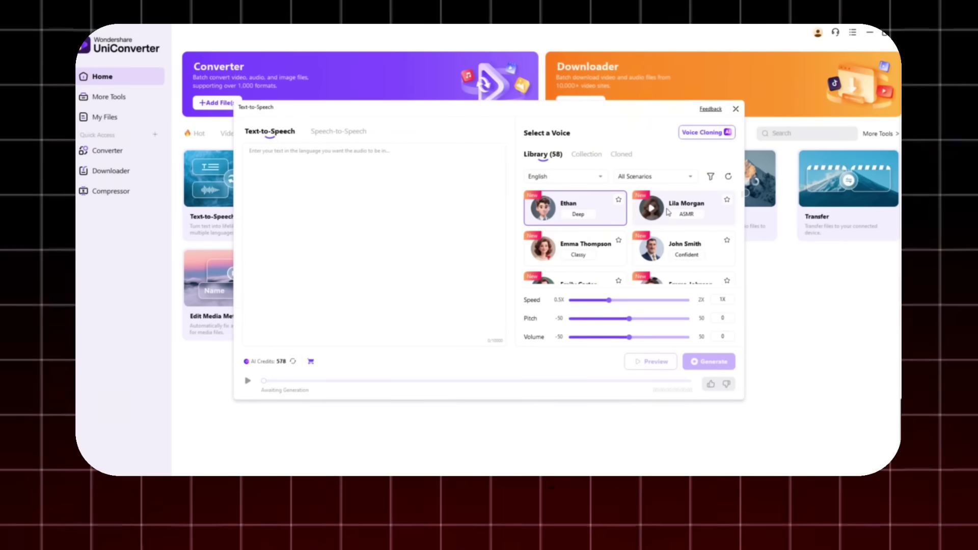
{"action": "scroll", "coordinate": [667, 212], "scroll_direction": "down", "scroll_amount": 3}
{"action": "scroll", "coordinate": [667, 211], "scroll_direction": "down", "scroll_amount": 2}
{"action": "scroll", "coordinate": [667, 211], "scroll_direction": "down", "scroll_amount": 1}
{"action": "scroll", "coordinate": [667, 211], "scroll_direction": "up", "scroll_amount": 1}
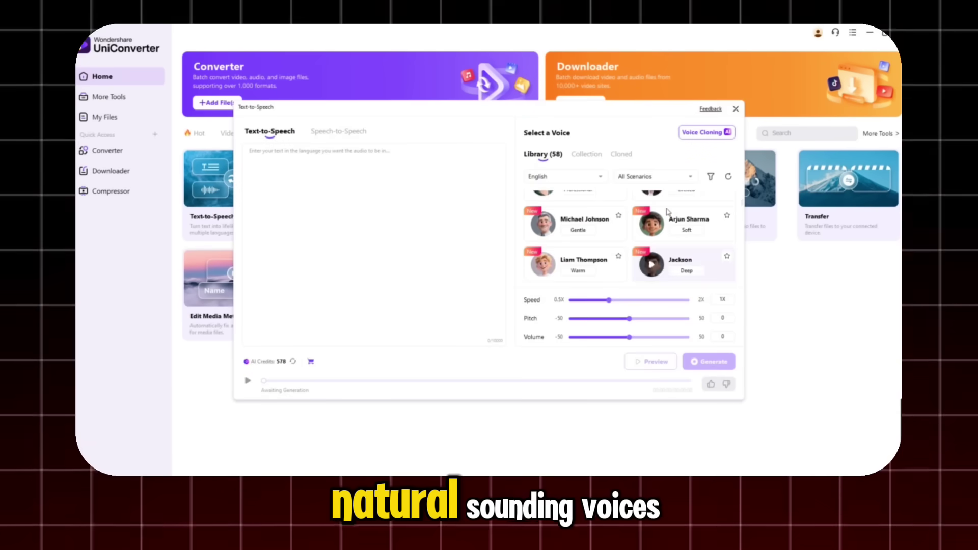
{"action": "scroll", "coordinate": [667, 212], "scroll_direction": "down", "scroll_amount": 2}
{"action": "scroll", "coordinate": [668, 211], "scroll_direction": "down", "scroll_amount": 1}
Switch to Speech-to-Speech and filter the voices to the Advertisement scenario
{"action": "left_click", "coordinate": [596, 176]}
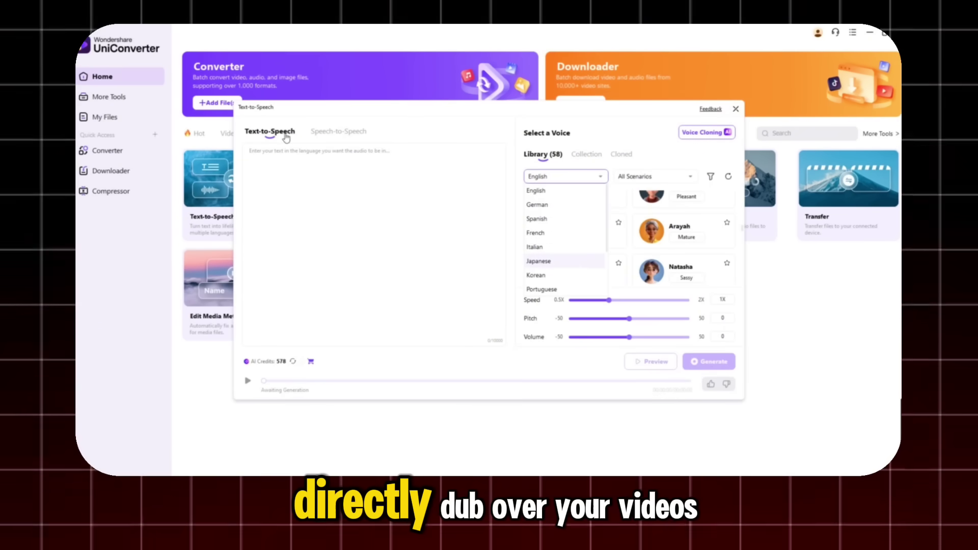
{"action": "left_click", "coordinate": [343, 134]}
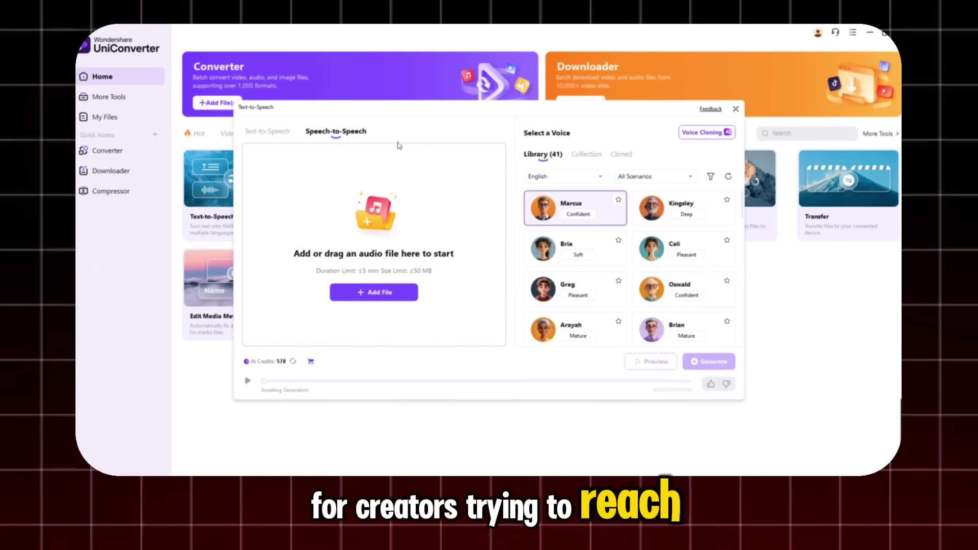
{"action": "left_click", "coordinate": [668, 179]}
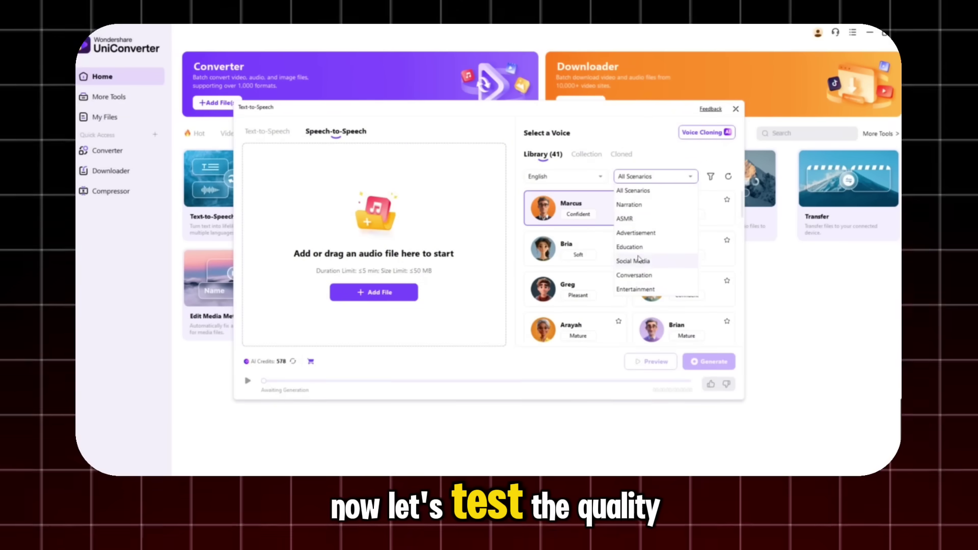
{"action": "left_click", "coordinate": [636, 233]}
{"action": "left_click", "coordinate": [563, 177]}
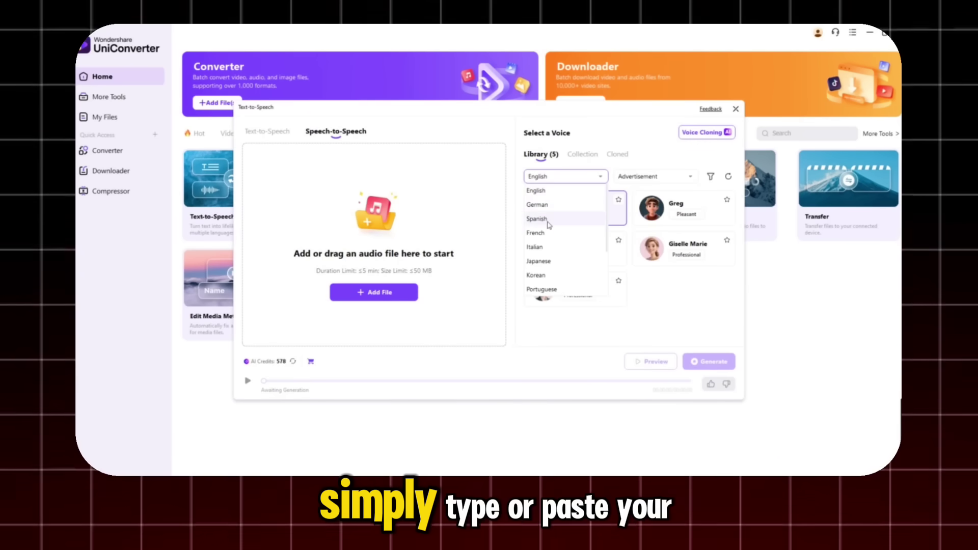
Paste the English channel-intro script and keep English as the voice language
{"action": "type", "text": "type here"}
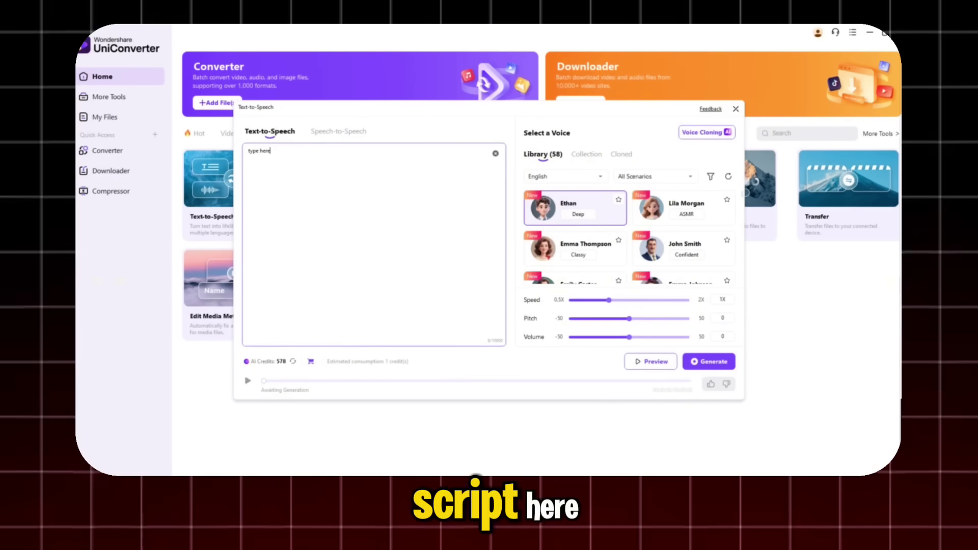
{"action": "type", "text": "Hey everyone, welcome back to the channel. Today we're going to test out this new text-to-speech feature and see how natural it sounds. Honestly, I'm curious if it can really replace a human voice. Imagine recording a whole video without even touching a microphone. That would save so much time, right?"}
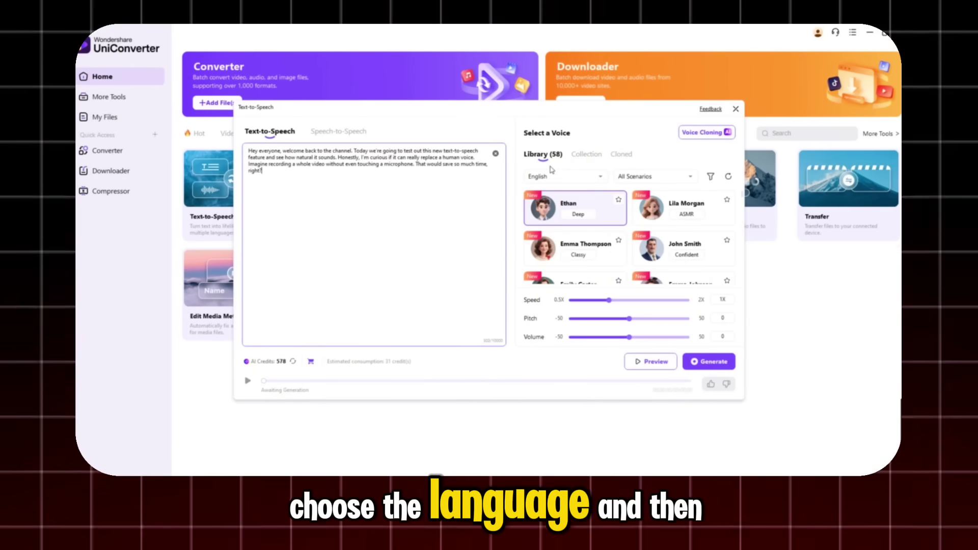
{"action": "left_click", "coordinate": [552, 176]}
{"action": "left_click", "coordinate": [544, 191]}
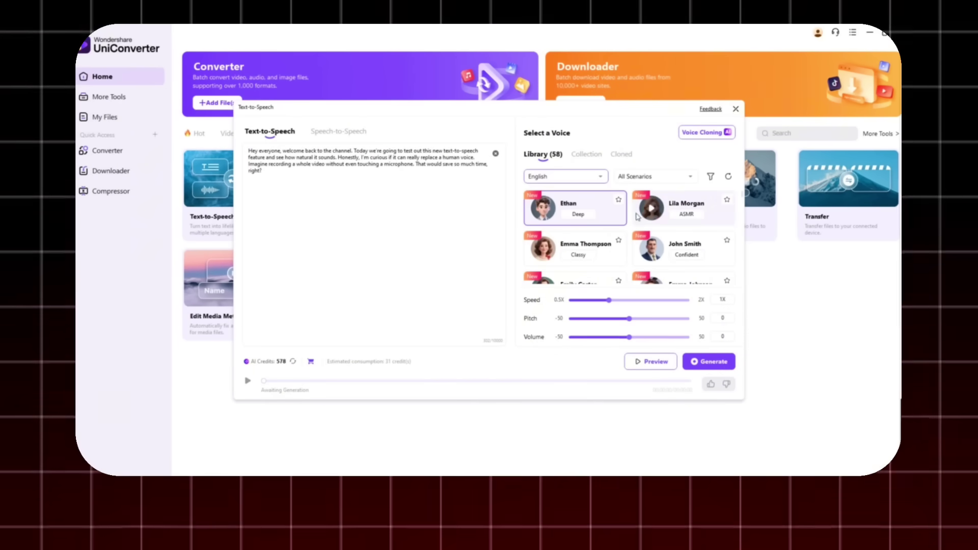
Preview Emma Thompson, then generate the clip with Emma Johnson at 1.02X speed
{"action": "left_click", "coordinate": [579, 247]}
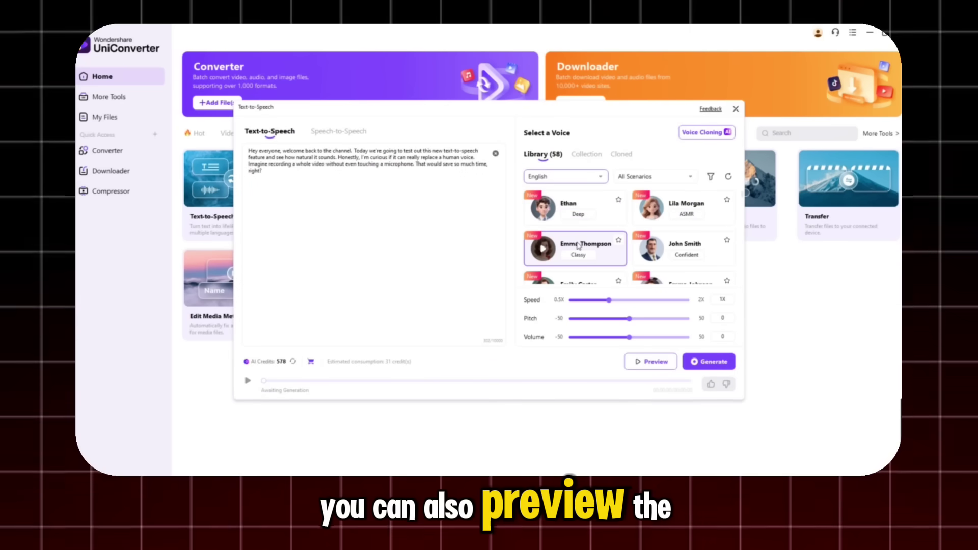
{"action": "left_click", "coordinate": [543, 250]}
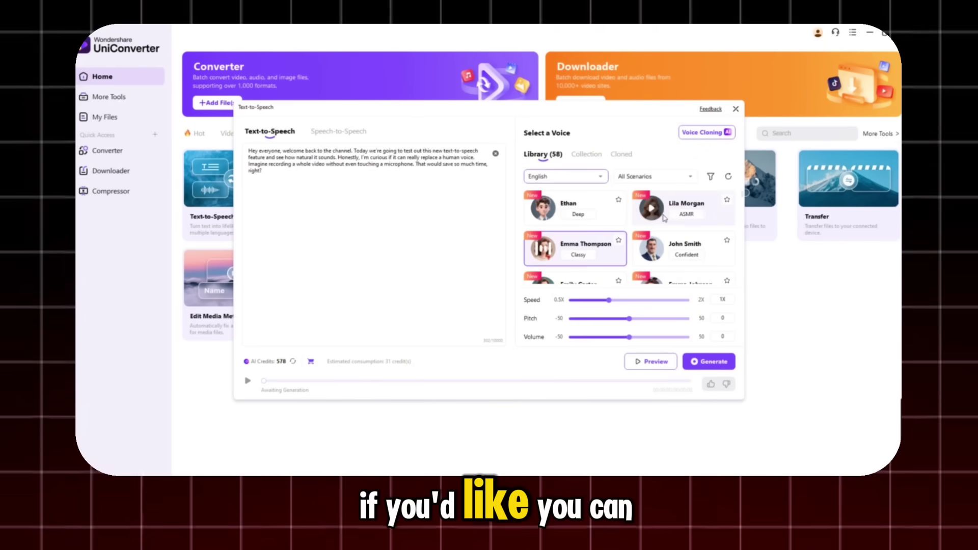
{"action": "scroll", "coordinate": [665, 218], "scroll_direction": "down", "scroll_amount": 2}
{"action": "left_click", "coordinate": [691, 234]}
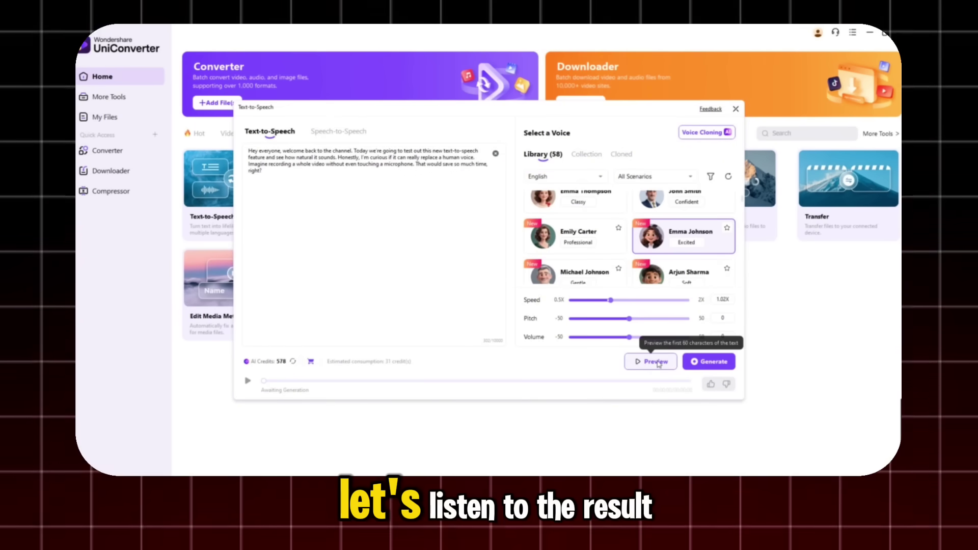
{"action": "left_click", "coordinate": [706, 364]}
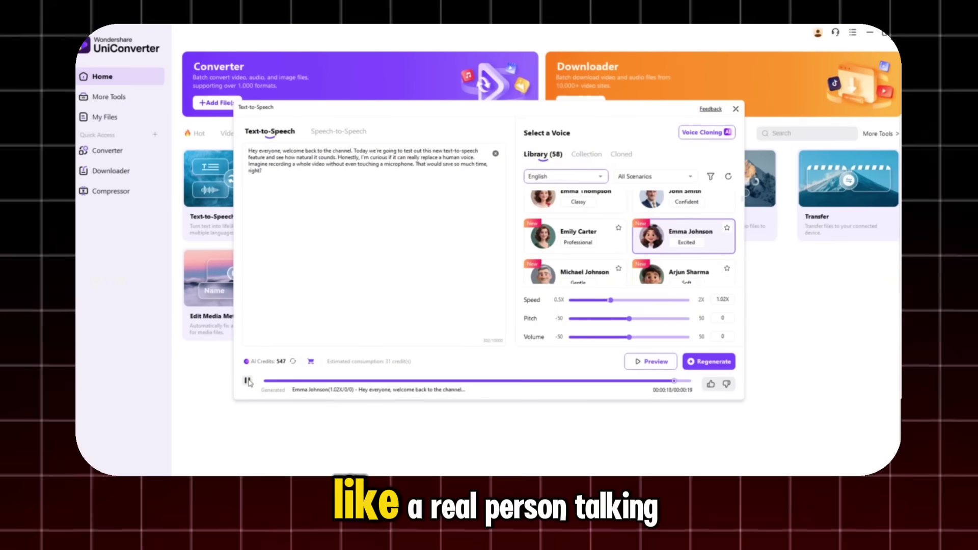
Replay the English clip, then generate and play a Spanish version voiced by Sofia Paz
{"action": "left_click", "coordinate": [248, 381]}
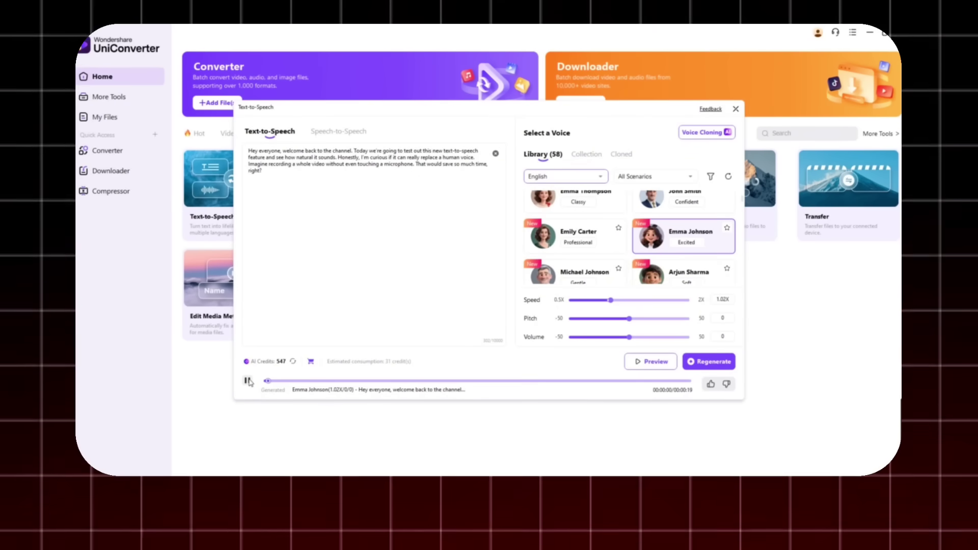
{"action": "left_click", "coordinate": [248, 380]}
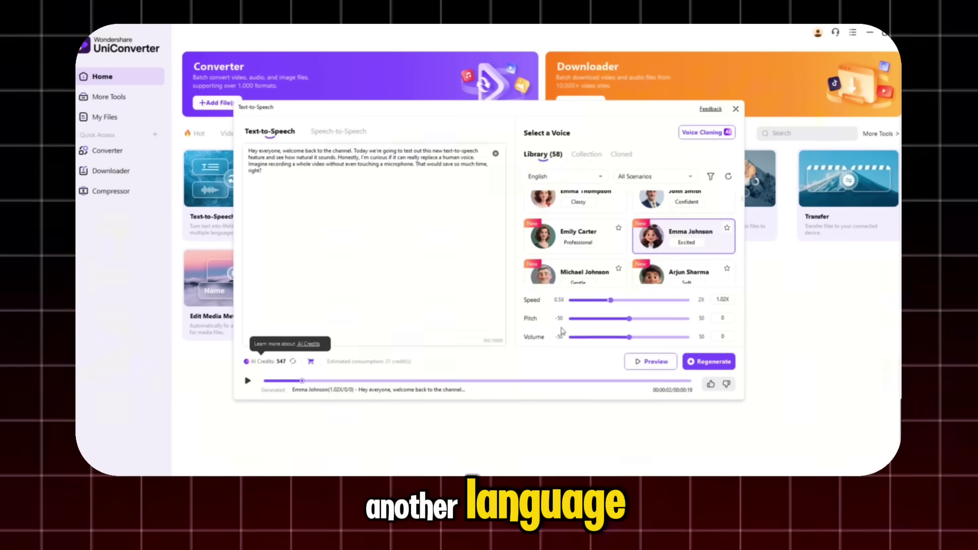
{"action": "type", "text": "Hola a todos, bienvenidos de nuevo al canal. Hoy vamos a probar esta nueva función de texto a voz y ver qué tan natural suena. Sinceramente, tengo curiosidad de saber si realmente puede reemplazar una voz humana."}
{"action": "left_click", "coordinate": [566, 176]}
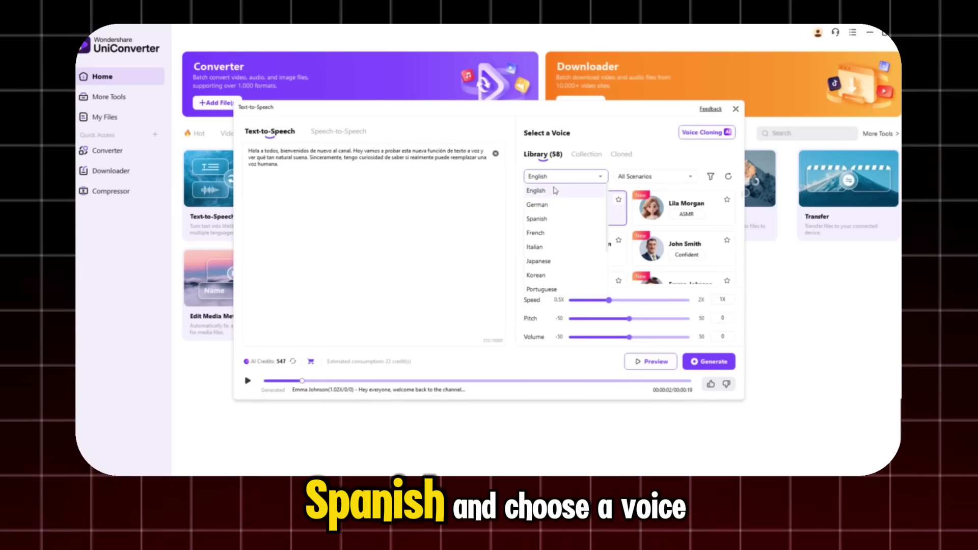
{"action": "left_click", "coordinate": [534, 218]}
{"action": "left_click", "coordinate": [709, 362]}
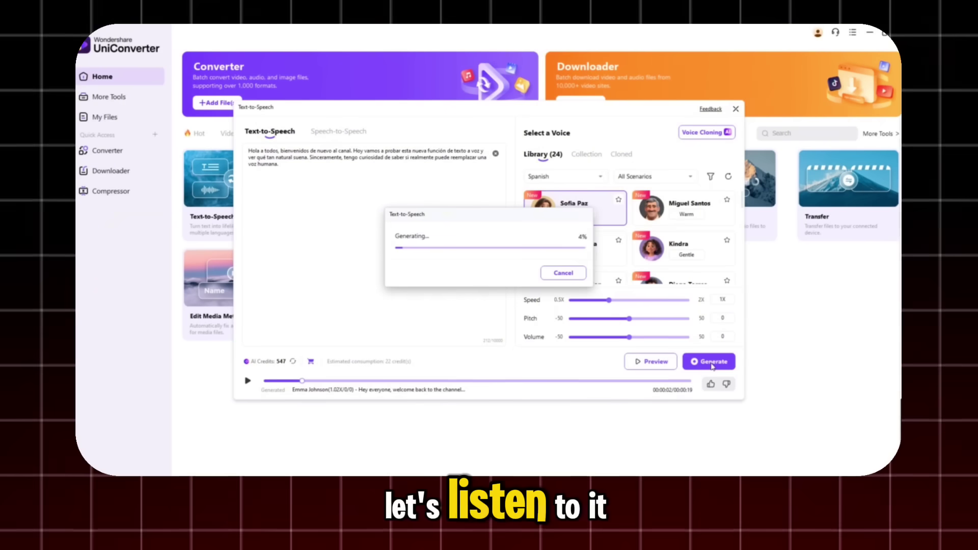
{"action": "left_click", "coordinate": [247, 381]}
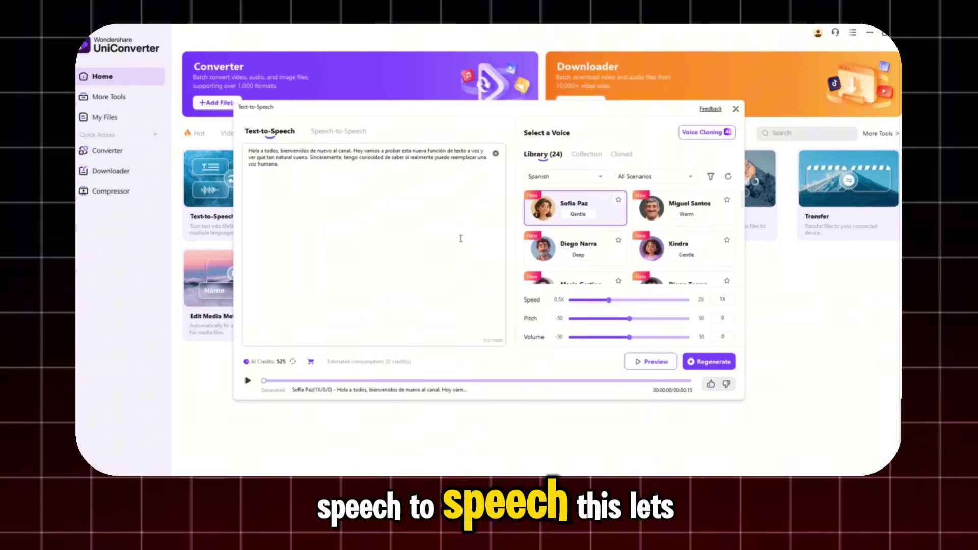
Load the ElevenLabs audio file into Speech-to-Speech, then move on to Voice Cloning
{"action": "left_click", "coordinate": [338, 134]}
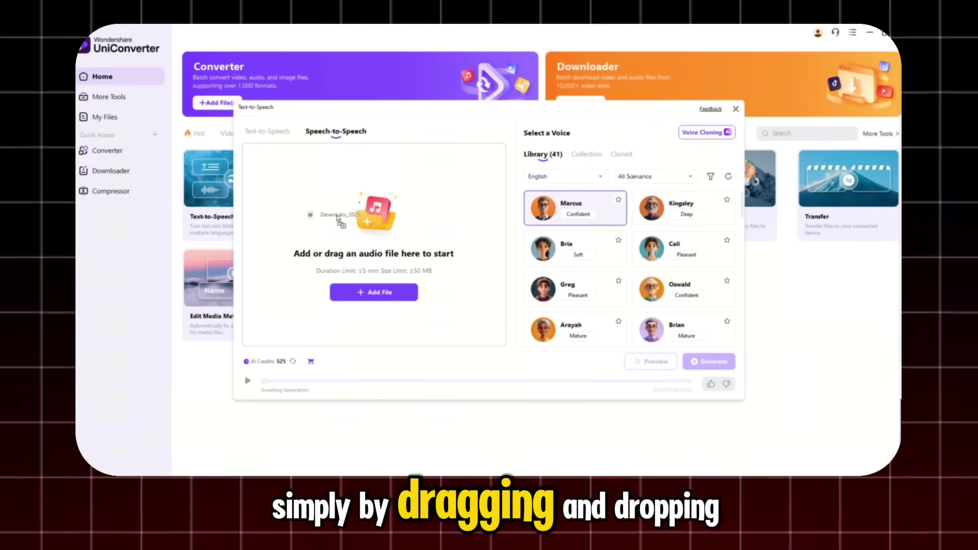
{"action": "left_click_drag", "start_coordinate": [336, 219], "coordinate": [336, 219]}
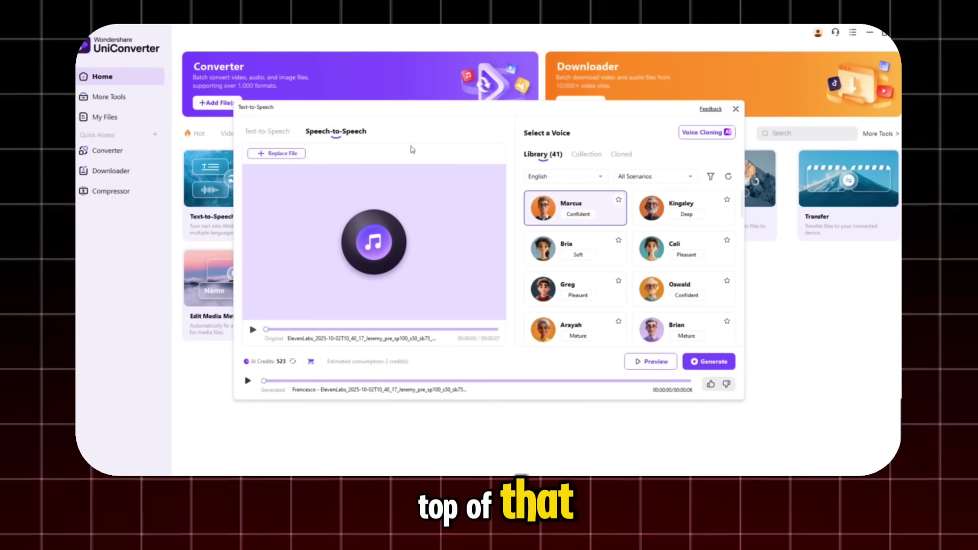
{"action": "left_click", "coordinate": [694, 133]}
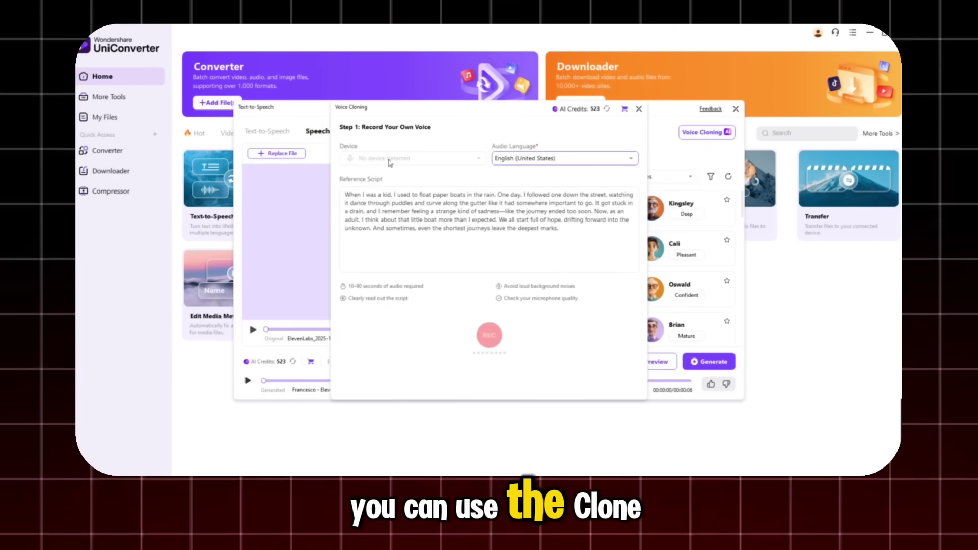
Browse the Voice Cloning audio languages and keep English (United States)
{"action": "left_click", "coordinate": [525, 164]}
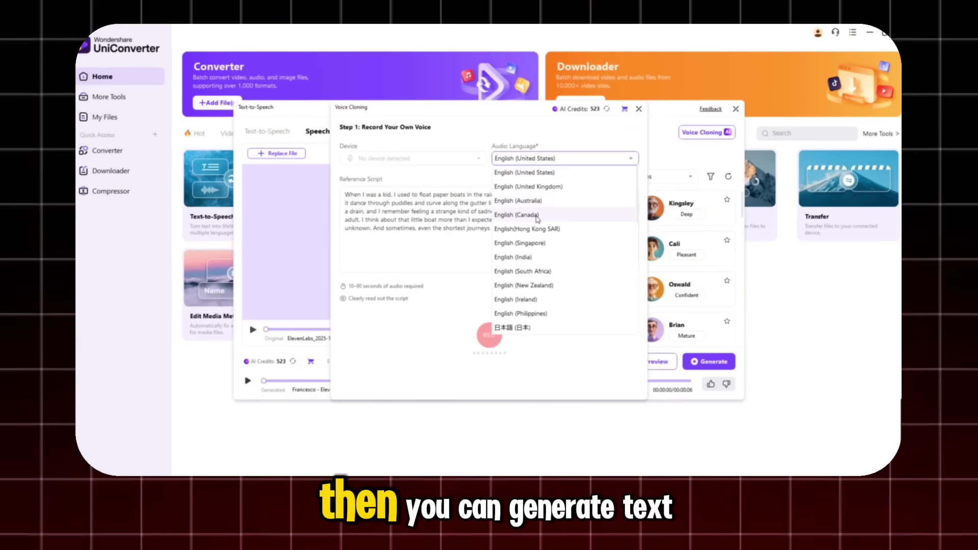
{"action": "scroll", "coordinate": [532, 194], "scroll_direction": "down", "scroll_amount": 3}
{"action": "scroll", "coordinate": [535, 209], "scroll_direction": "down", "scroll_amount": 3}
{"action": "scroll", "coordinate": [538, 219], "scroll_direction": "down", "scroll_amount": 3}
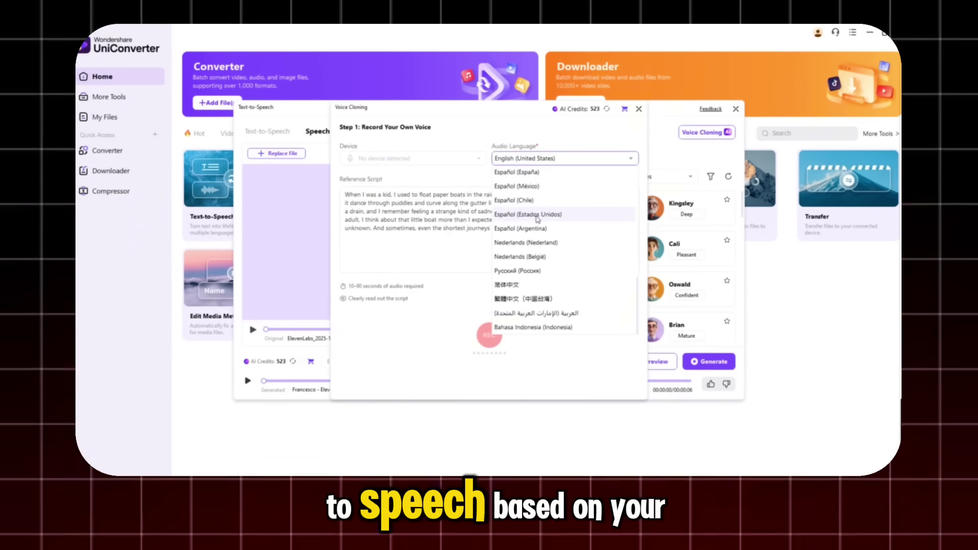
{"action": "left_click", "coordinate": [408, 227]}
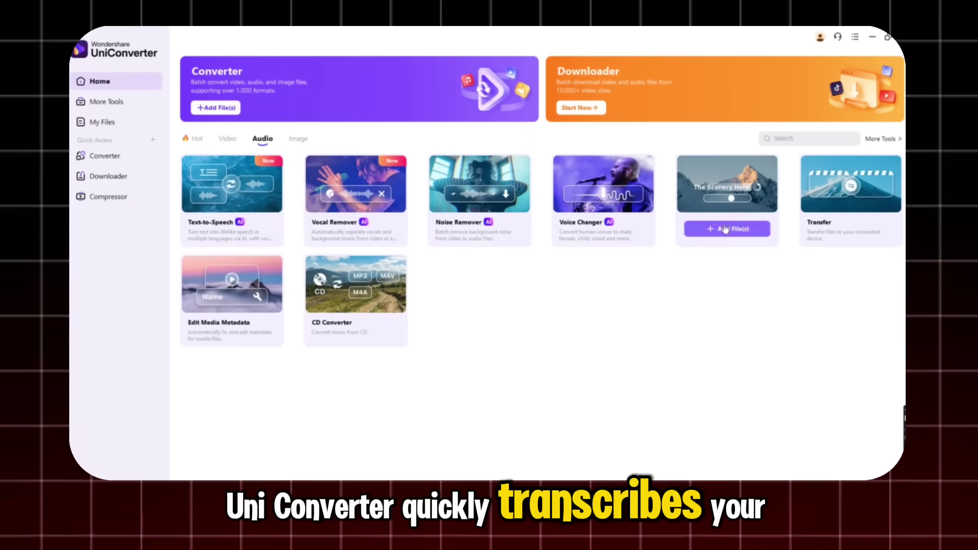
Load the audio clip into Speech-to-Text, keep English (United States) and Subtitles (.srt), and export
{"action": "left_click", "coordinate": [720, 190]}
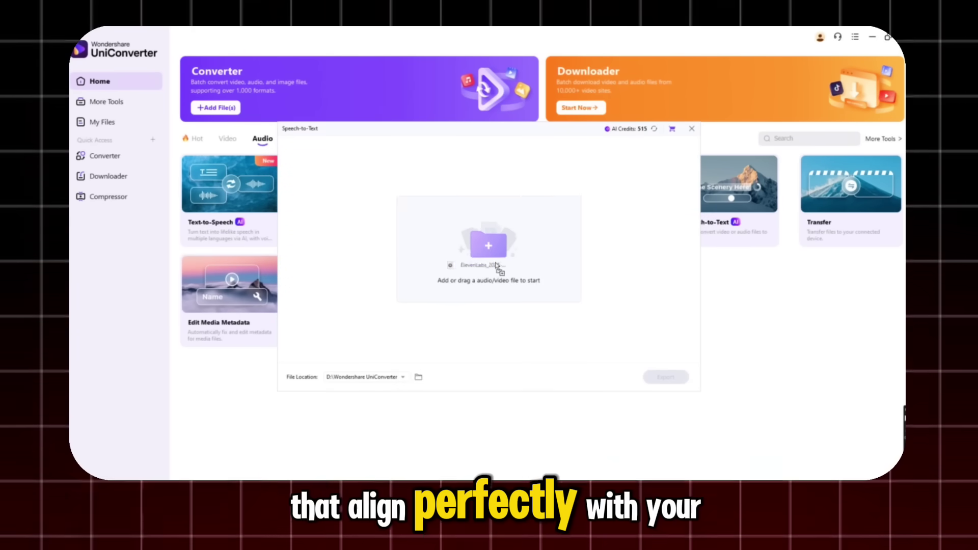
{"action": "left_click_drag", "start_coordinate": [477, 267], "coordinate": [467, 255]}
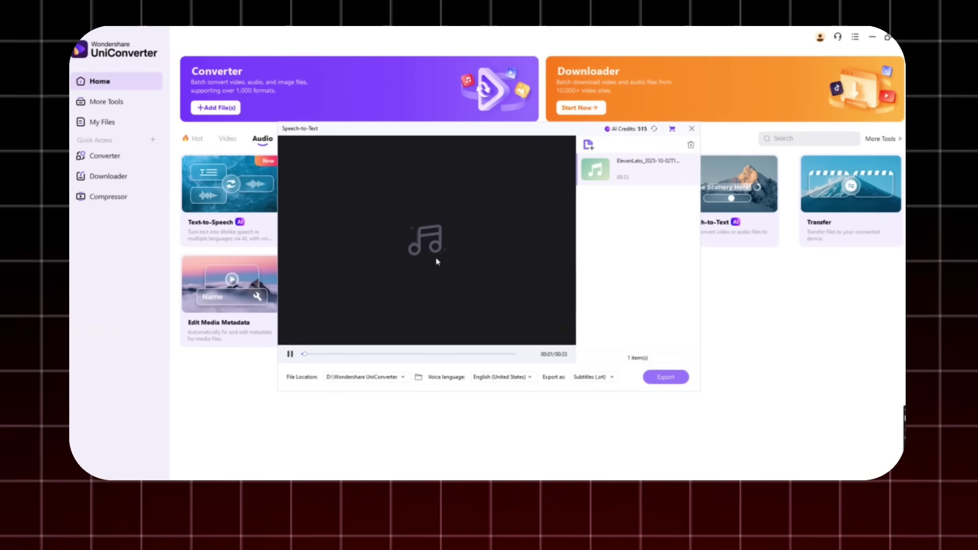
{"action": "left_click", "coordinate": [510, 378]}
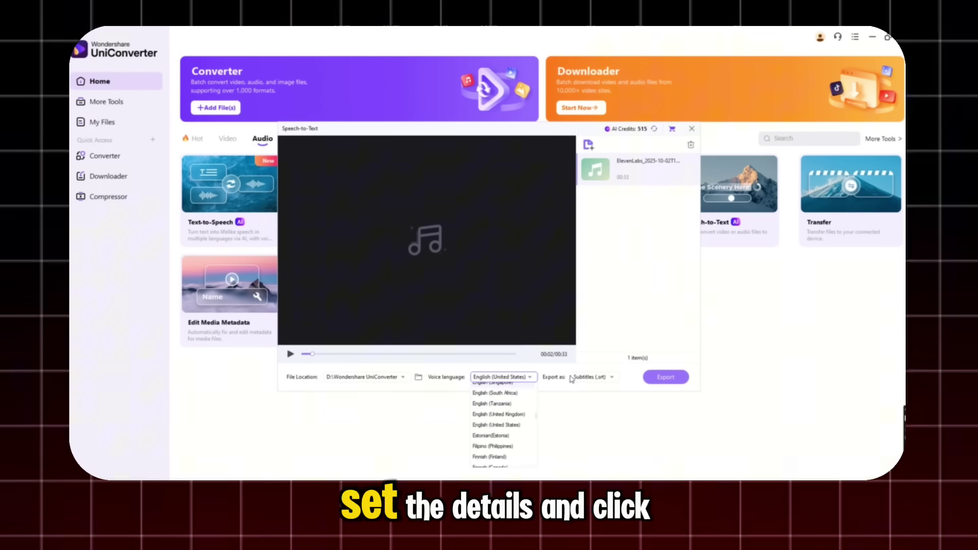
{"action": "left_click", "coordinate": [588, 378]}
{"action": "left_click", "coordinate": [590, 388]}
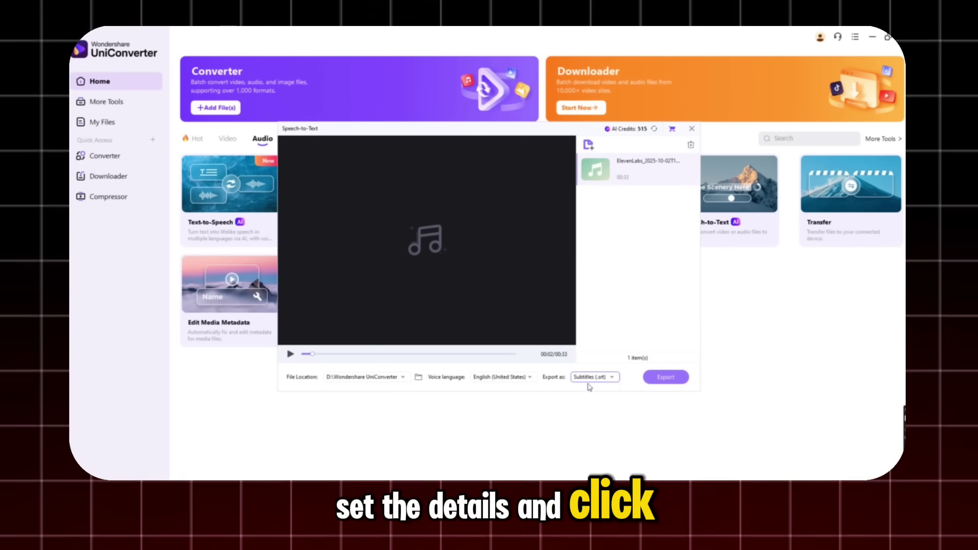
{"action": "left_click", "coordinate": [663, 381]}
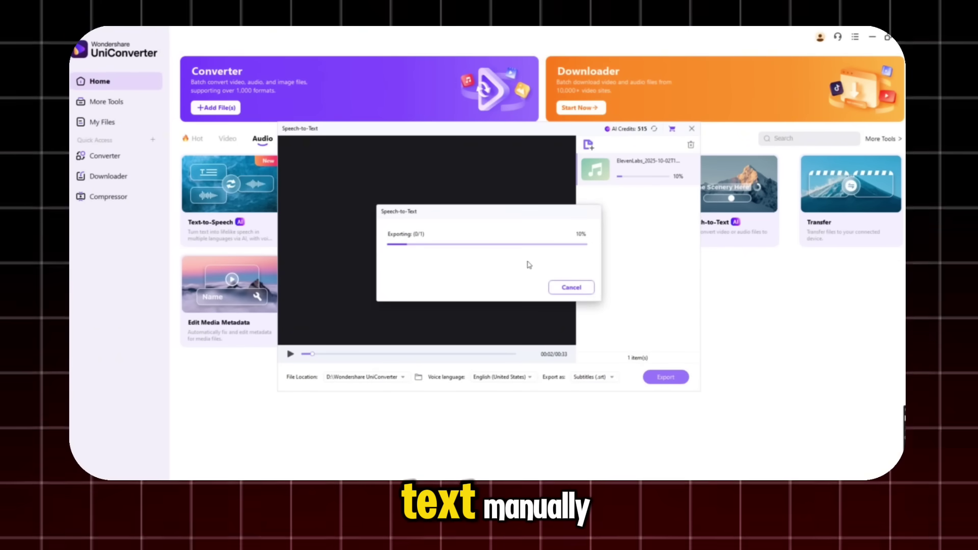
Scroll through the numbered, timestamped caption entries of the exported .srt in Notepad
{"action": "scroll", "coordinate": [580, 168], "scroll_direction": "down", "scroll_amount": 3, "text": "ctrl"}
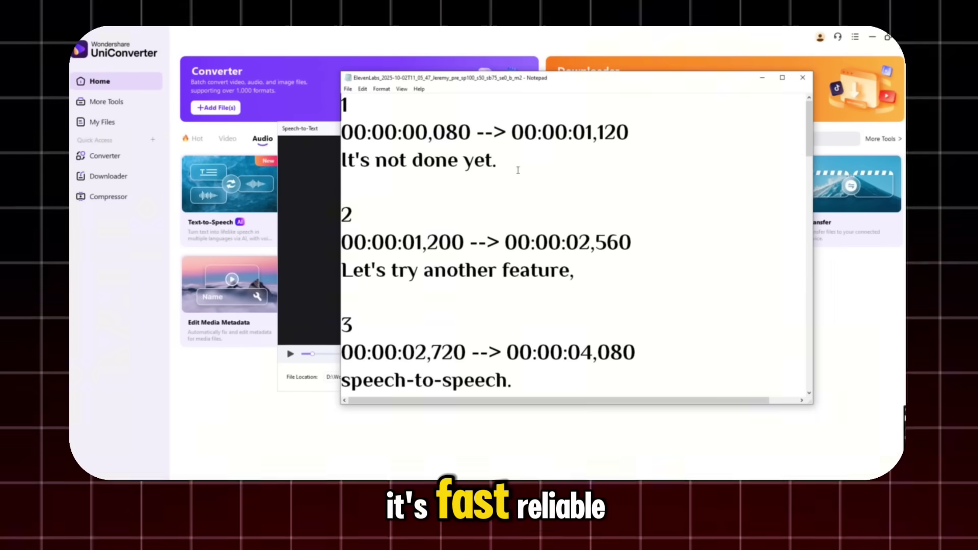
{"action": "scroll", "coordinate": [517, 170], "scroll_direction": "down", "scroll_amount": 2}
{"action": "scroll", "coordinate": [518, 169], "scroll_direction": "down", "scroll_amount": 1}
{"action": "scroll", "coordinate": [517, 169], "scroll_direction": "down", "scroll_amount": 1}
{"action": "scroll", "coordinate": [518, 169], "scroll_direction": "down", "scroll_amount": 2}
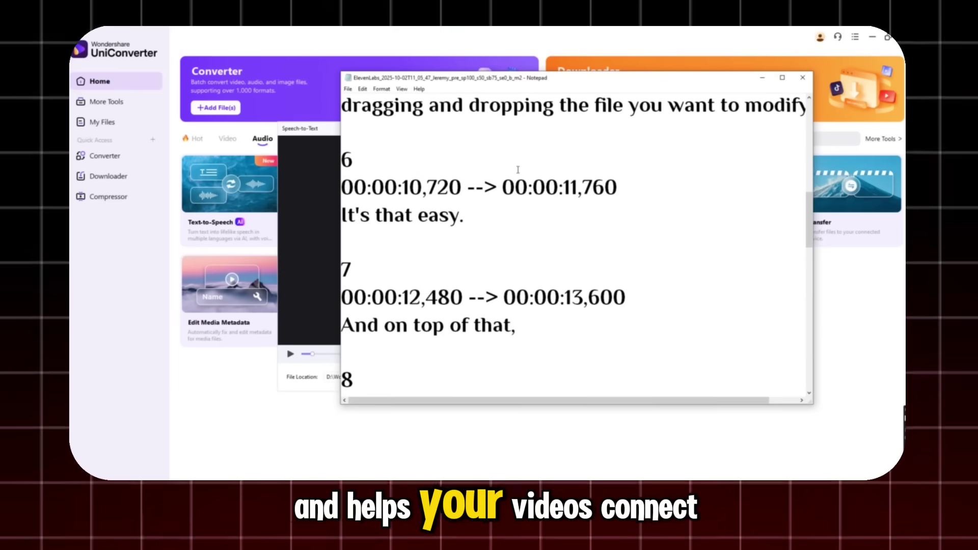
{"action": "scroll", "coordinate": [517, 170], "scroll_direction": "down", "scroll_amount": 1}
{"action": "scroll", "coordinate": [516, 216], "scroll_direction": "down", "scroll_amount": 2}
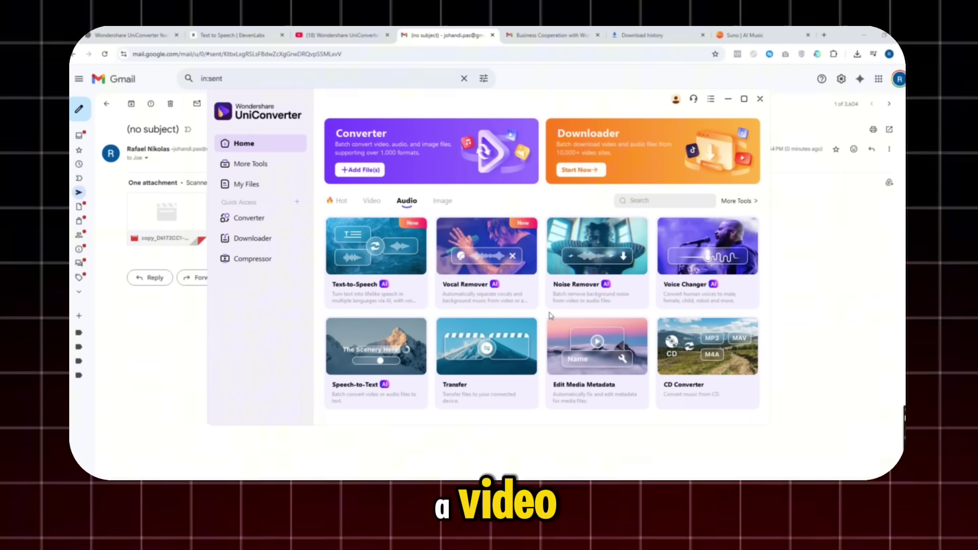
{"action": "mouse_move", "coordinate": [598, 255]}
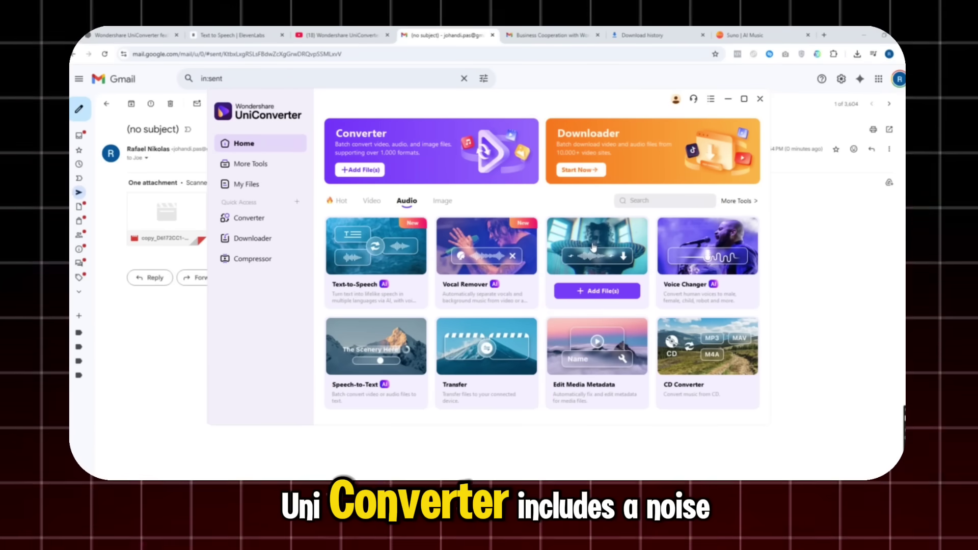
Add the noisy video to Noise Remover, play the original, and run Start All
{"action": "left_click", "coordinate": [594, 247]}
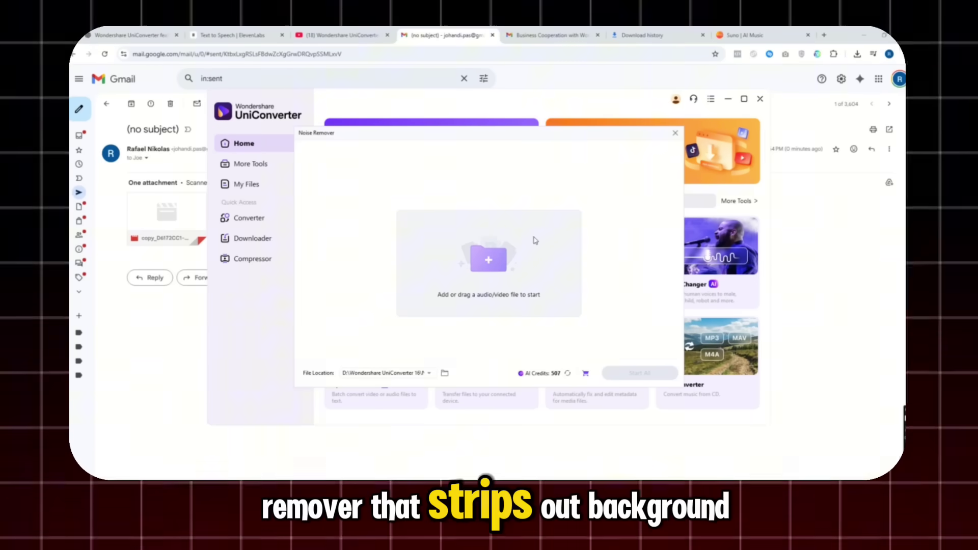
{"action": "left_click_drag", "start_coordinate": [547, 255], "coordinate": [443, 258]}
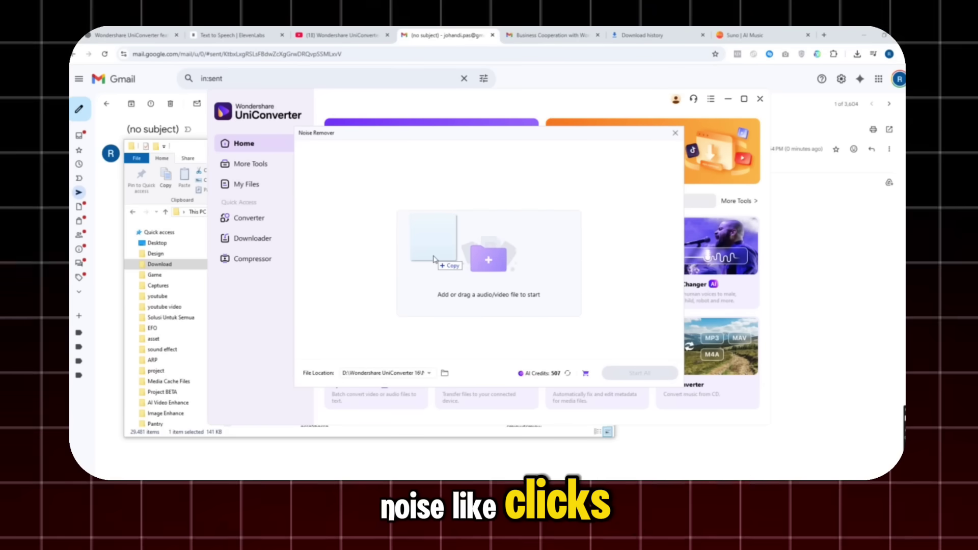
{"action": "left_click_drag", "start_coordinate": [301, 240], "coordinate": [495, 253]}
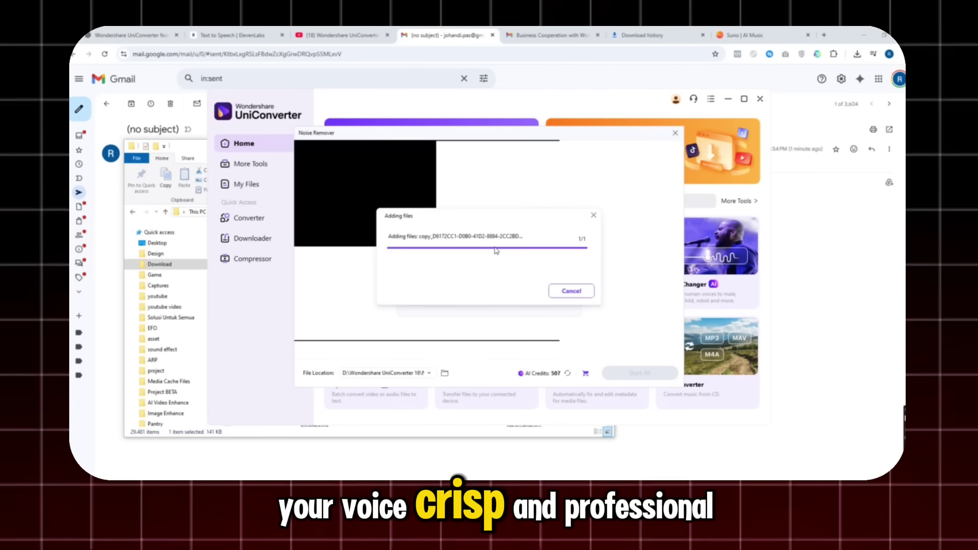
{"action": "left_click", "coordinate": [307, 351]}
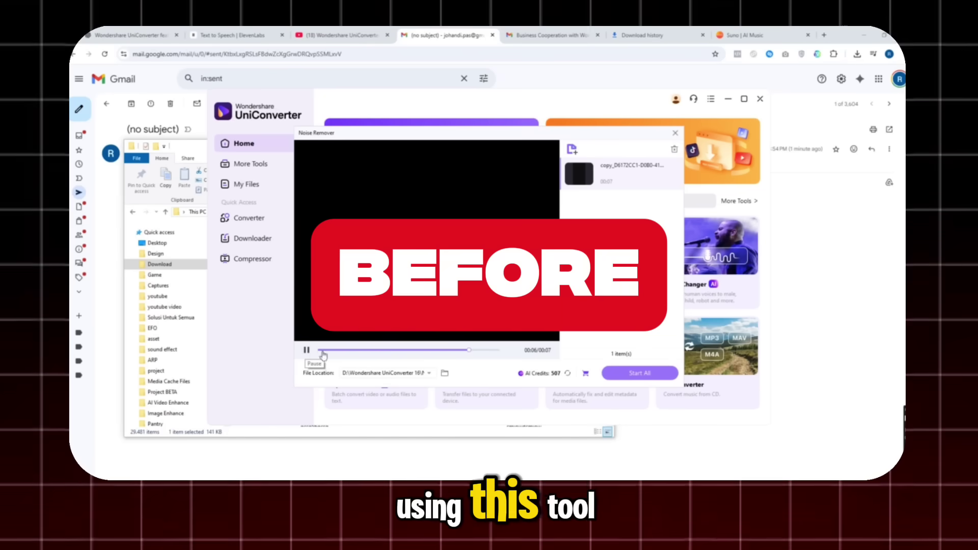
{"action": "left_click", "coordinate": [640, 373]}
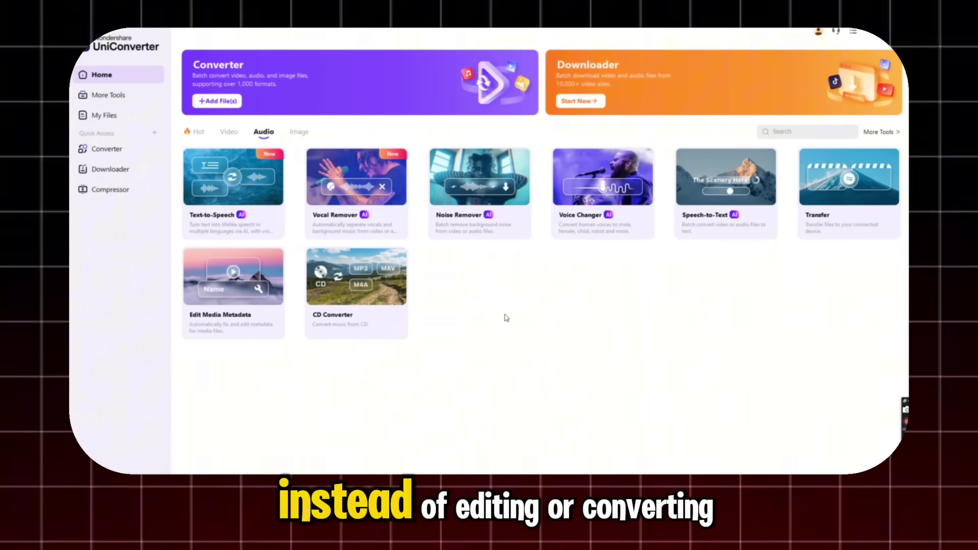
Load the ten MP3 sound files into Converter and browse the Audio output formats
{"action": "left_click", "coordinate": [284, 81]}
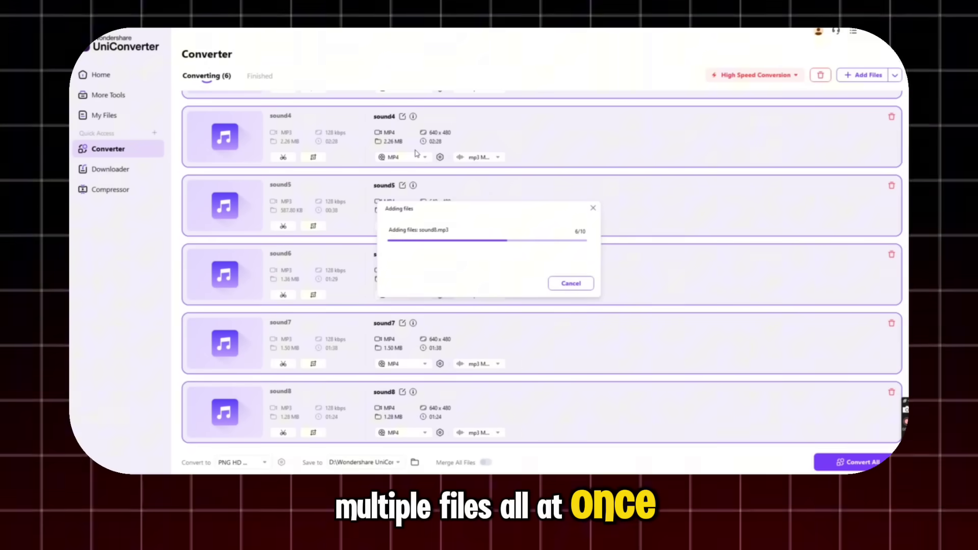
{"action": "left_click", "coordinate": [261, 463]}
{"action": "left_click", "coordinate": [278, 267]}
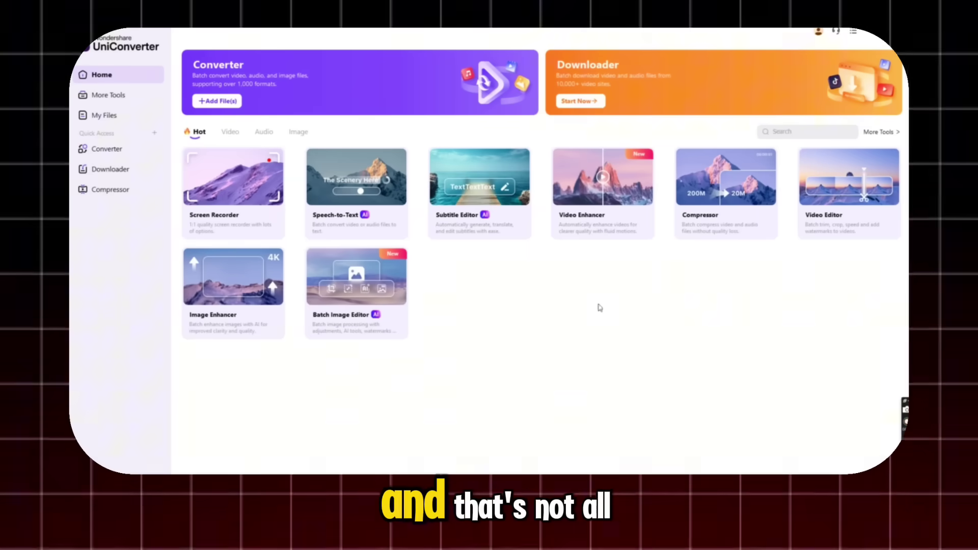
Browse the Home page's Video and Image tool categories, ending on the Audio tools list
{"action": "left_click", "coordinate": [231, 131]}
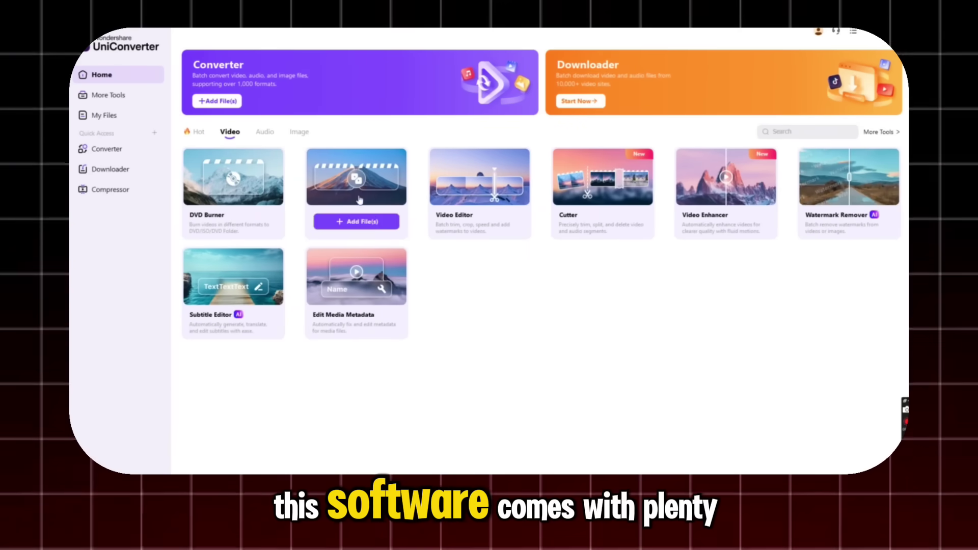
{"action": "left_click", "coordinate": [298, 132]}
{"action": "left_click", "coordinate": [268, 134]}
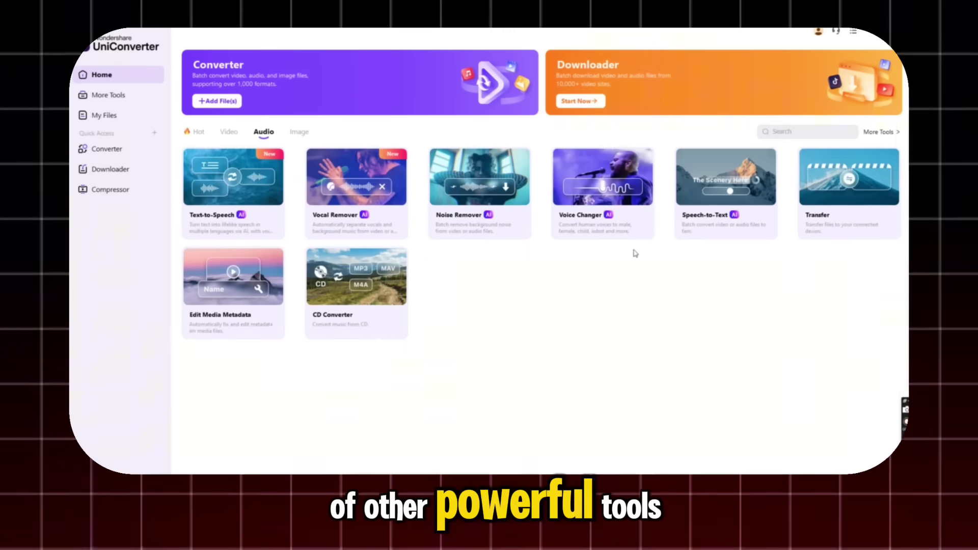